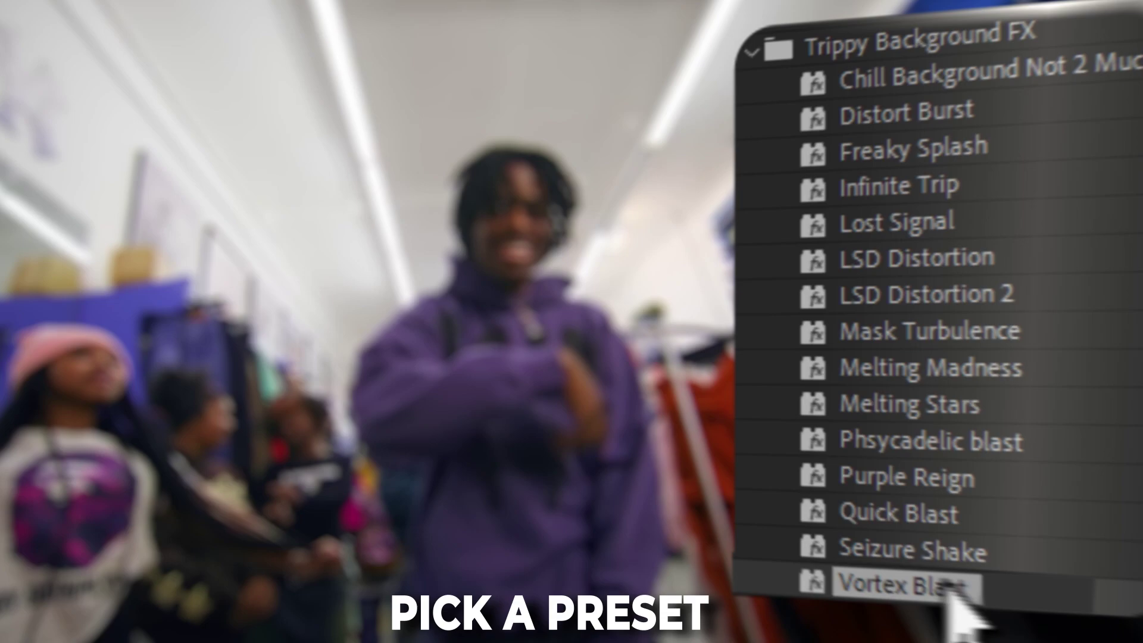
pyautogui.moveTo(951, 596); pyautogui.dragTo(566, 293)
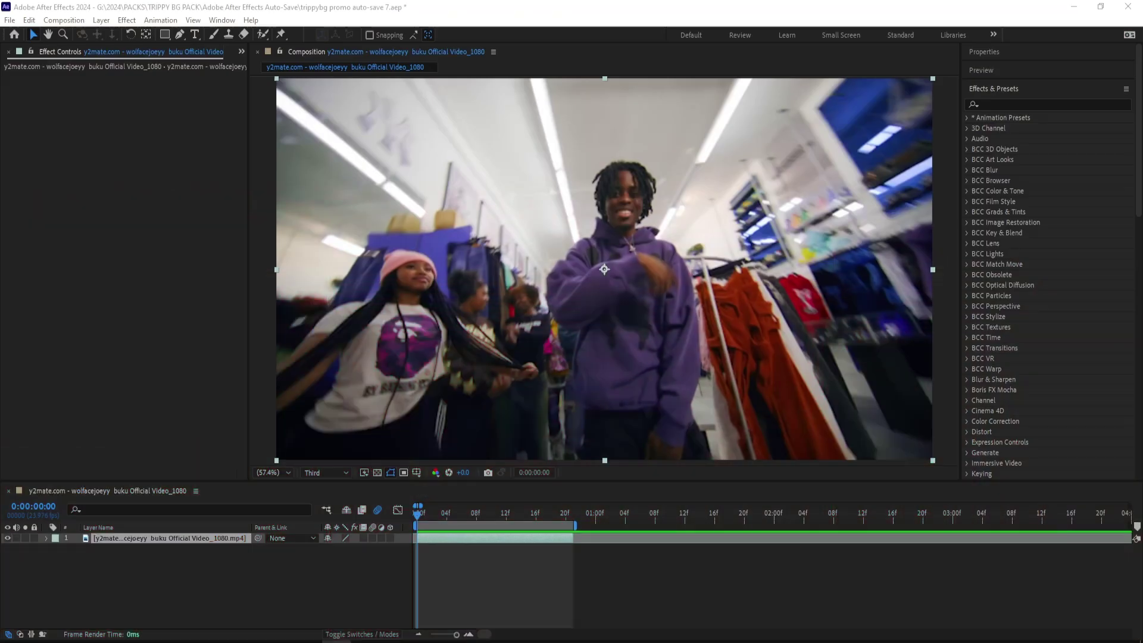
# Set the composition's preview resolution to Full and play back the original clip
pyautogui.hotkey('ctrl', 'j')
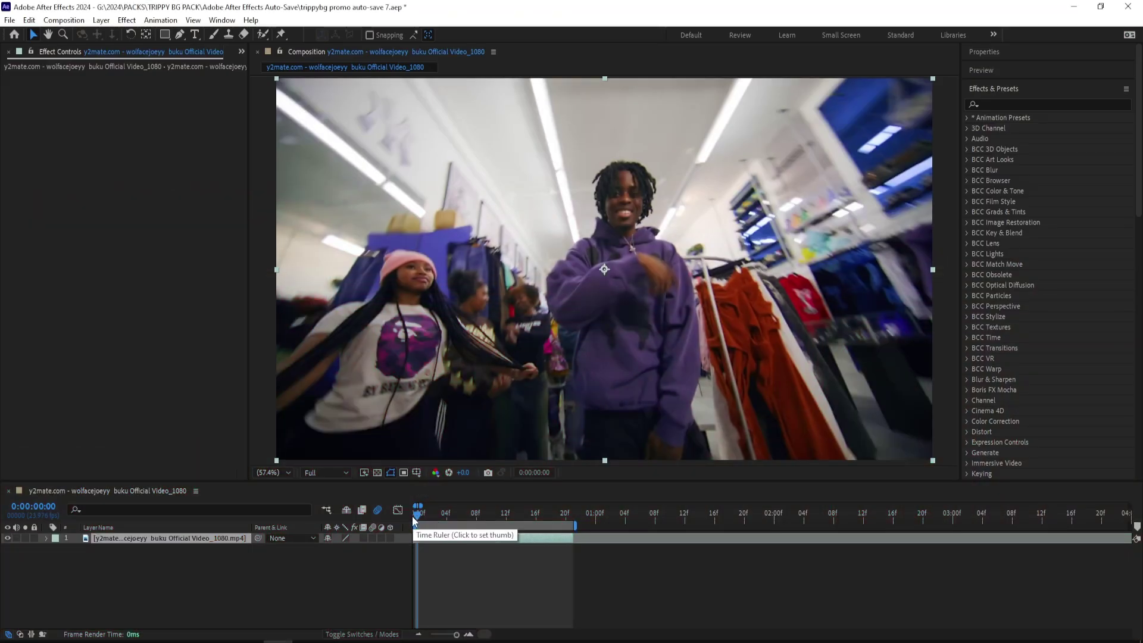
pyautogui.press('space')
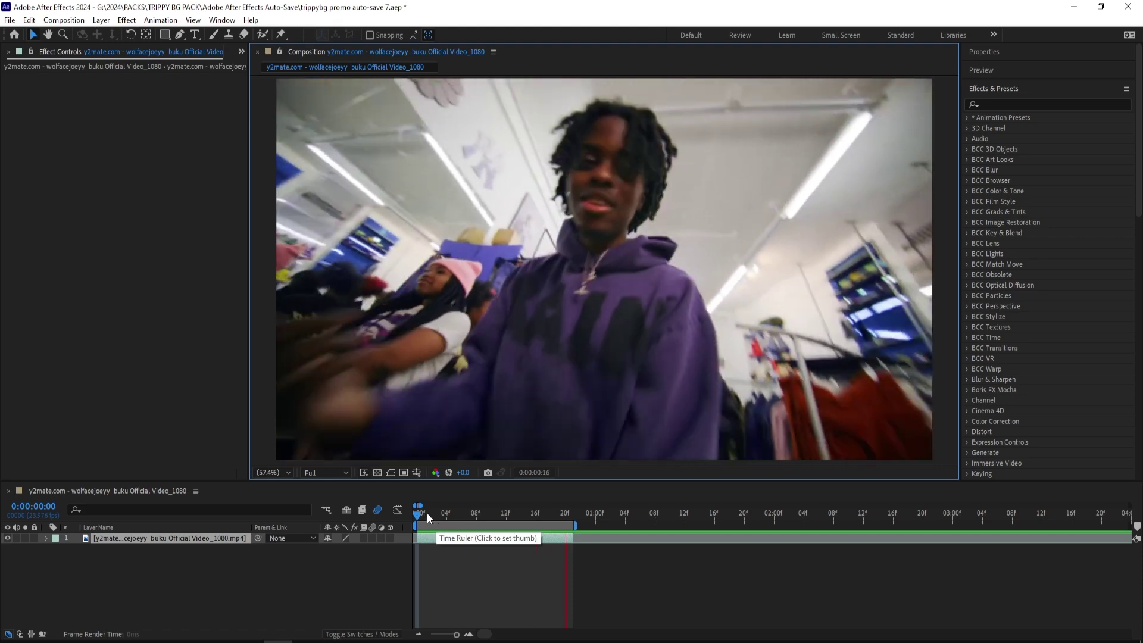
pyautogui.press('space')
# Open the clip in its layer view and select the man in the purple hoodie with the Roto Brush on the first frame
pyautogui.click(262, 35)
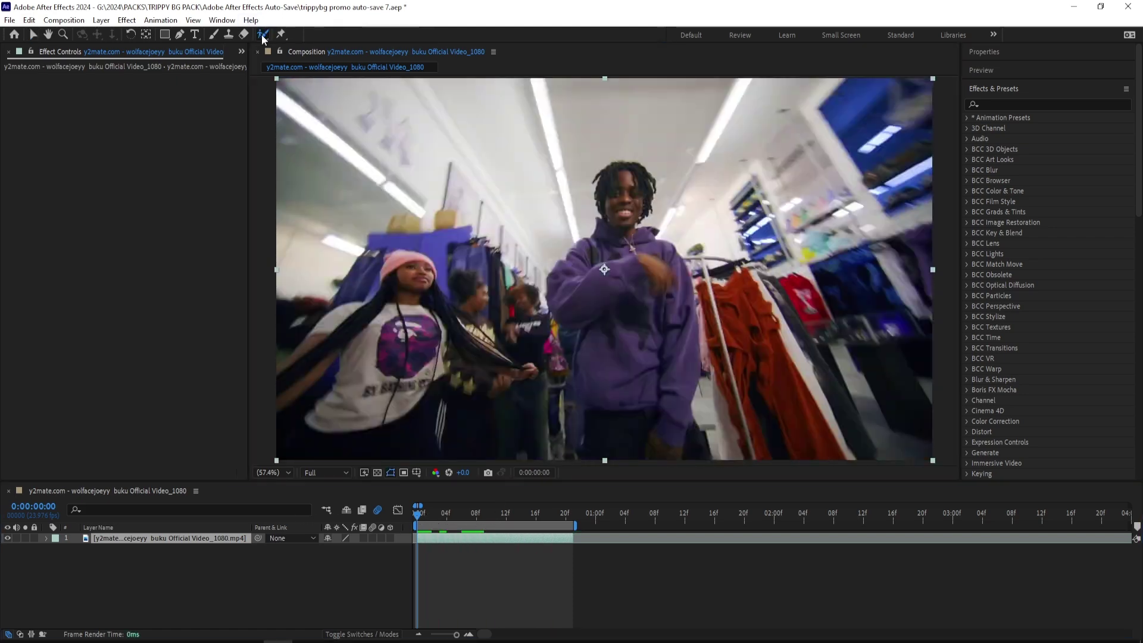
pyautogui.rightClick(438, 420)
pyautogui.doubleClick(443, 536)
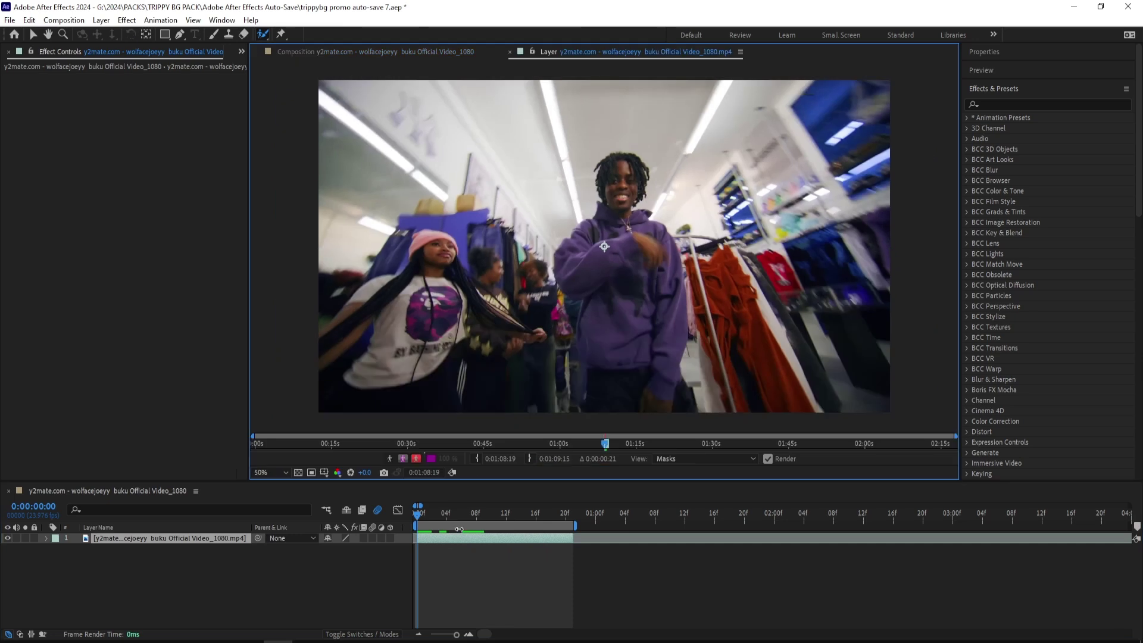
pyautogui.moveTo(612, 403)
pyautogui.mouseDown()
pyautogui.moveTo(646, 390)
pyautogui.moveTo(669, 312)
pyautogui.moveTo(662, 259)
pyautogui.moveTo(628, 227)
pyautogui.moveTo(623, 195)
pyautogui.mouseUp()
pyautogui.moveTo(614, 154)
pyautogui.mouseDown()
pyautogui.moveTo(582, 284)
pyautogui.moveTo(607, 398)
pyautogui.mouseUp()
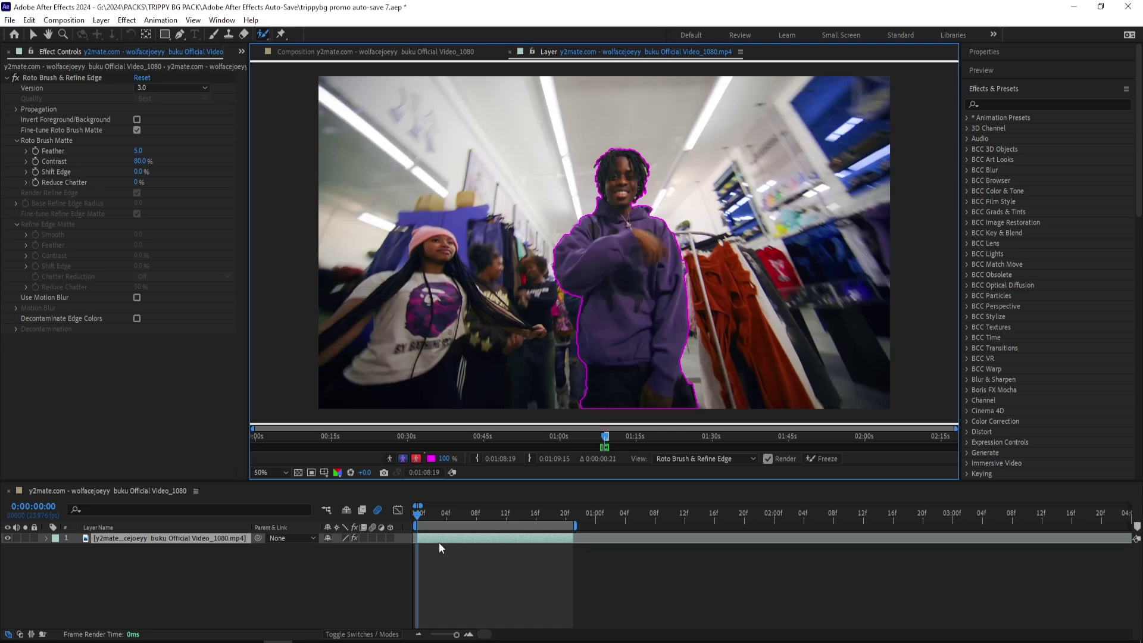
# Correct the Roto Brush selection around the man's hand and arm at frames 9 and 10
pyautogui.click(471, 514)
pyautogui.click(483, 515)
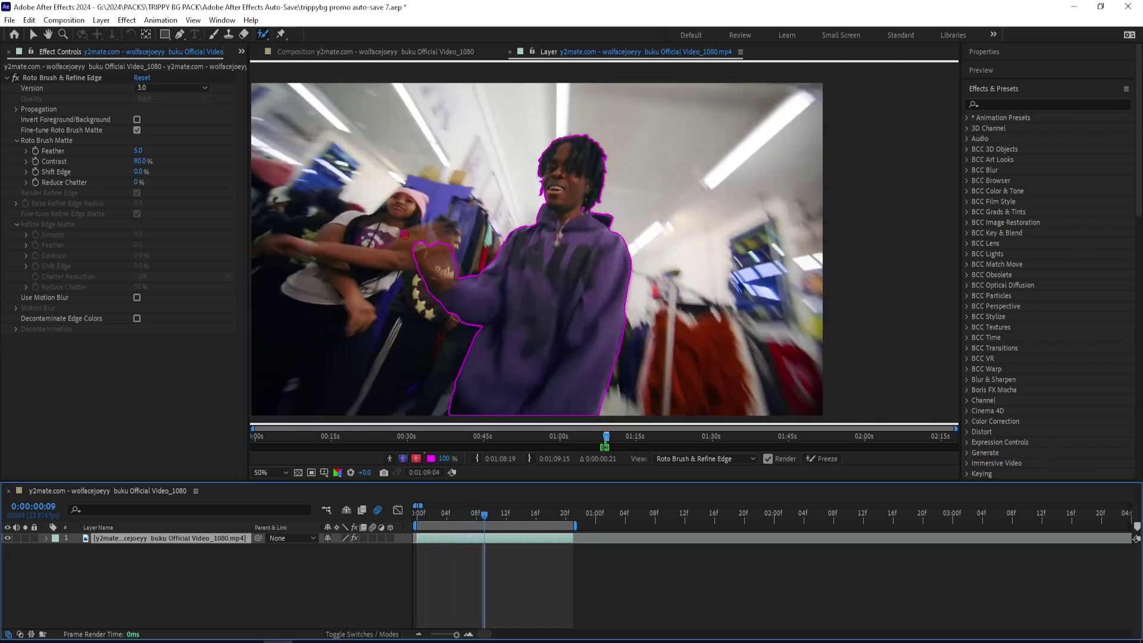
pyautogui.moveTo(421, 240); pyautogui.dragTo(440, 253)
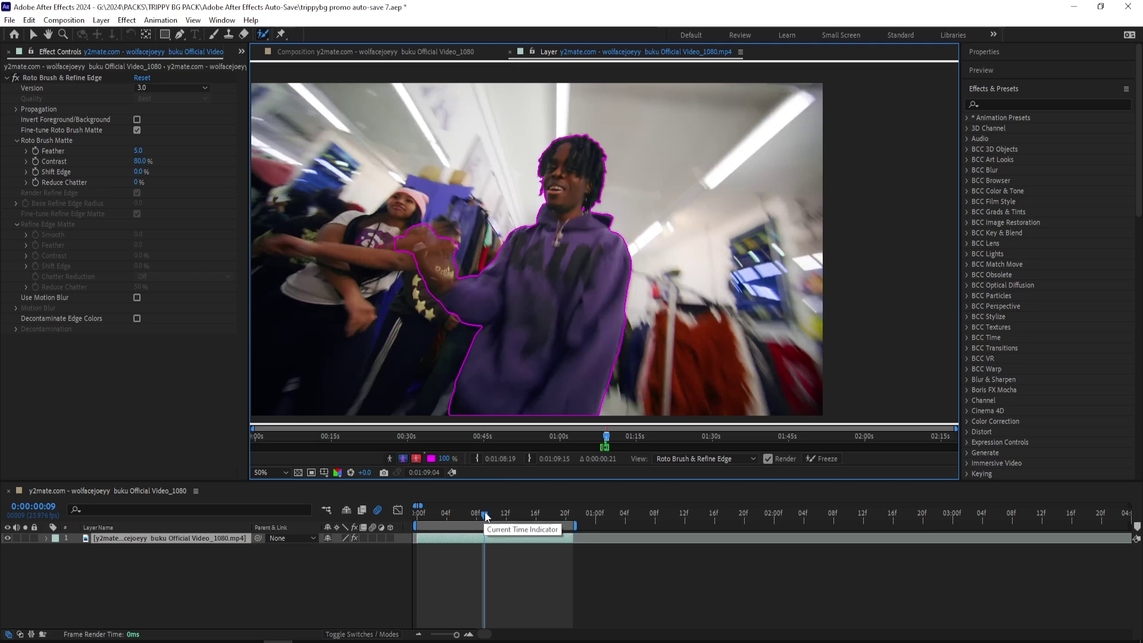
pyautogui.moveTo(484, 516); pyautogui.dragTo(492, 516)
pyautogui.moveTo(375, 264)
pyautogui.mouseDown()
pyautogui.moveTo(415, 279)
pyautogui.moveTo(376, 224)
pyautogui.mouseUp()
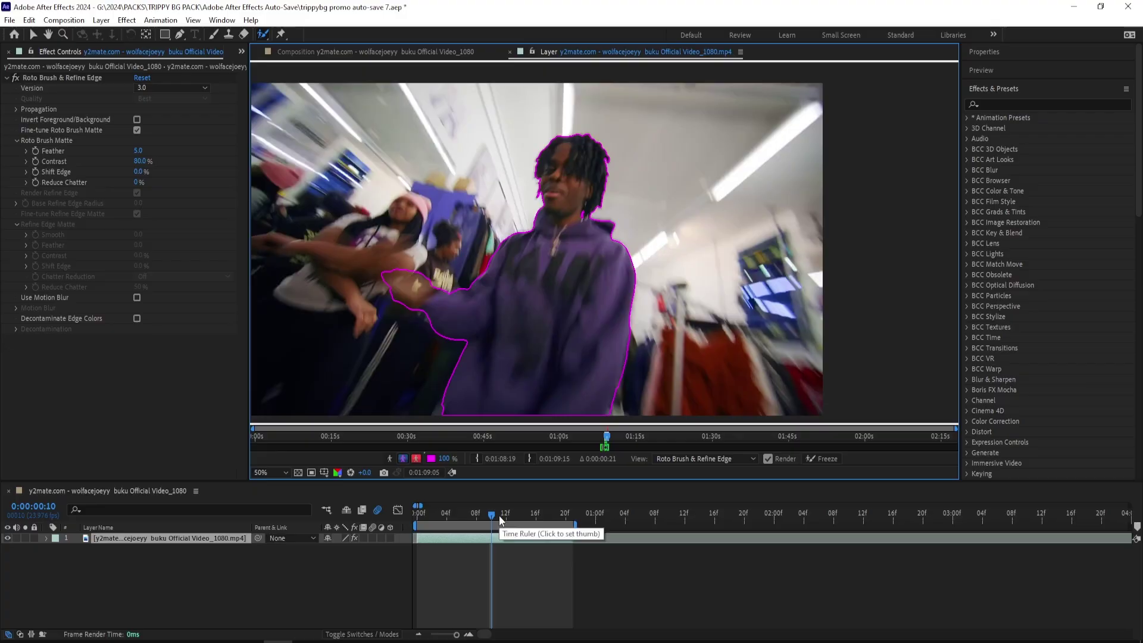
# Return to the first frame and freeze the Roto Brush matte for the clip
pyautogui.press('Home')
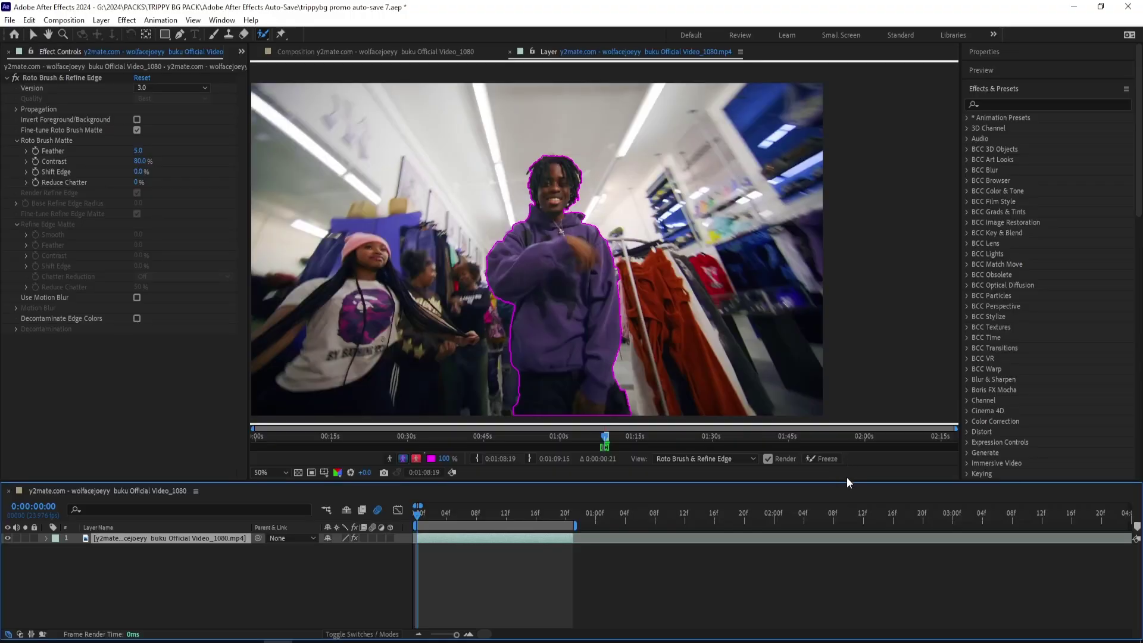
pyautogui.click(834, 460)
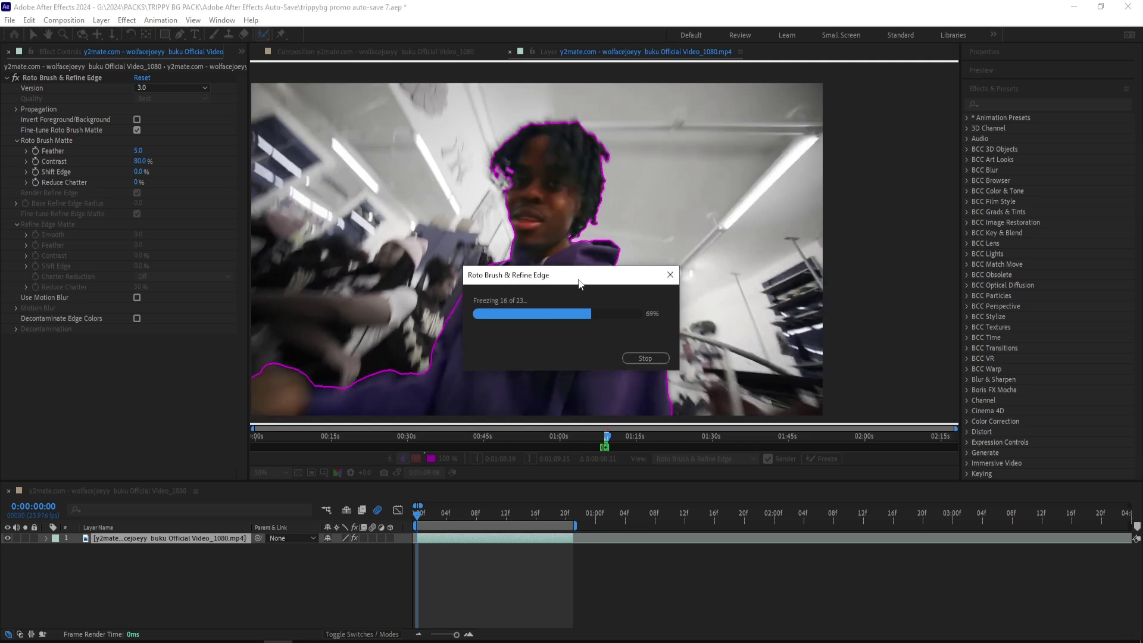
pyautogui.moveTo(580, 287); pyautogui.dragTo(736, 425)
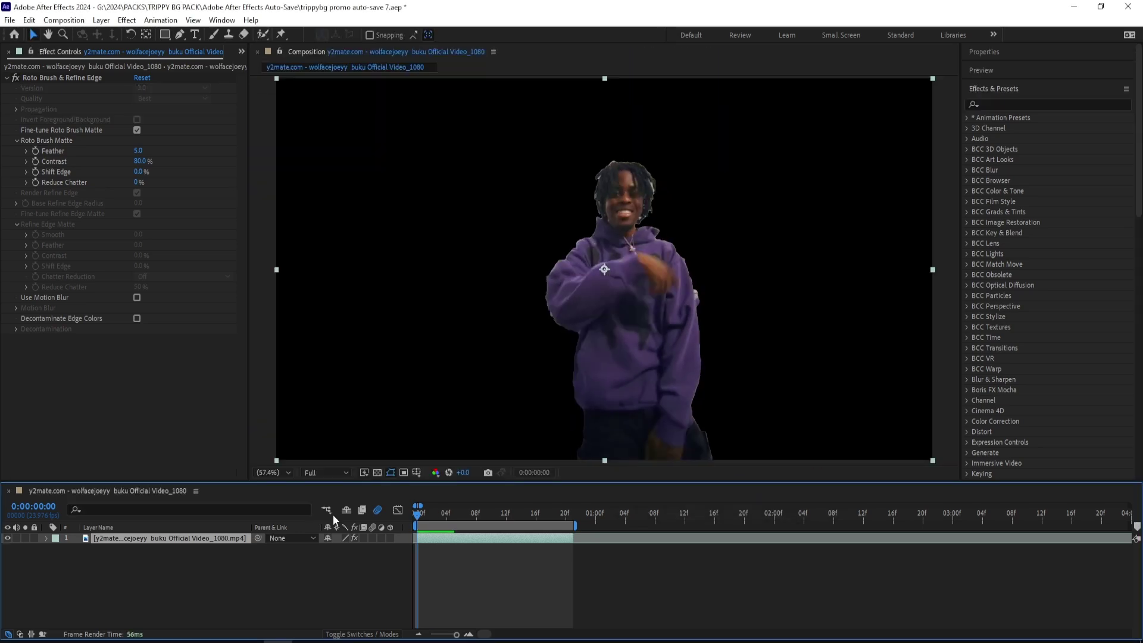
# Apply Refine Soft Matte to the cut-out layer with an Additional Edge Radius of 4.9 and a Feather of 12.6
pyautogui.moveTo(418, 517); pyautogui.dragTo(453, 523)
pyautogui.click(994, 104)
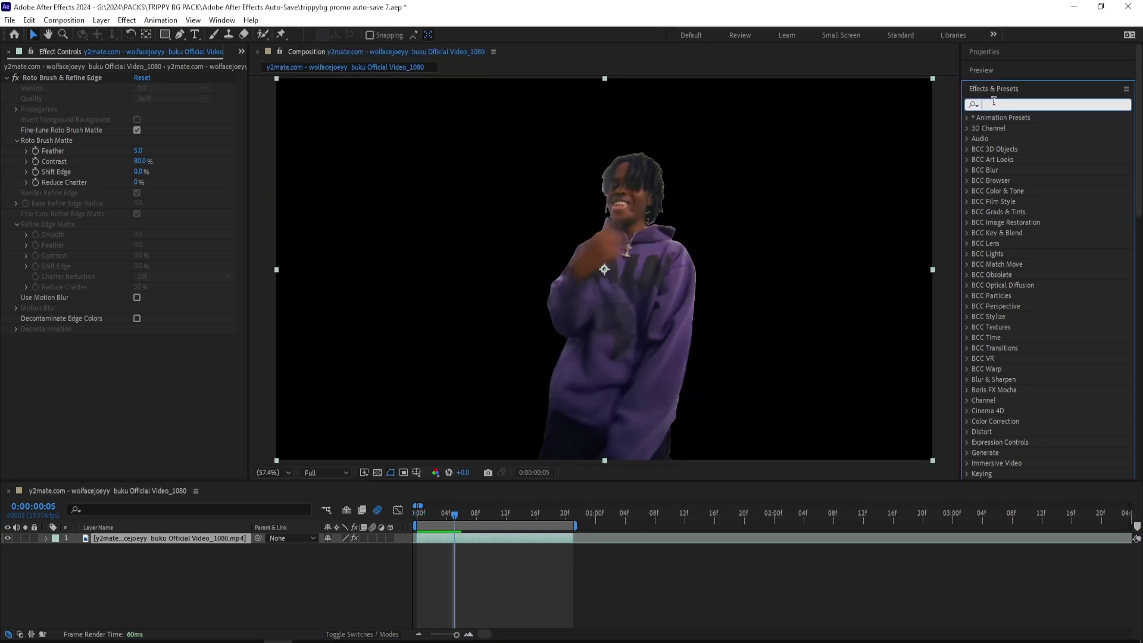
pyautogui.write('refine soft')
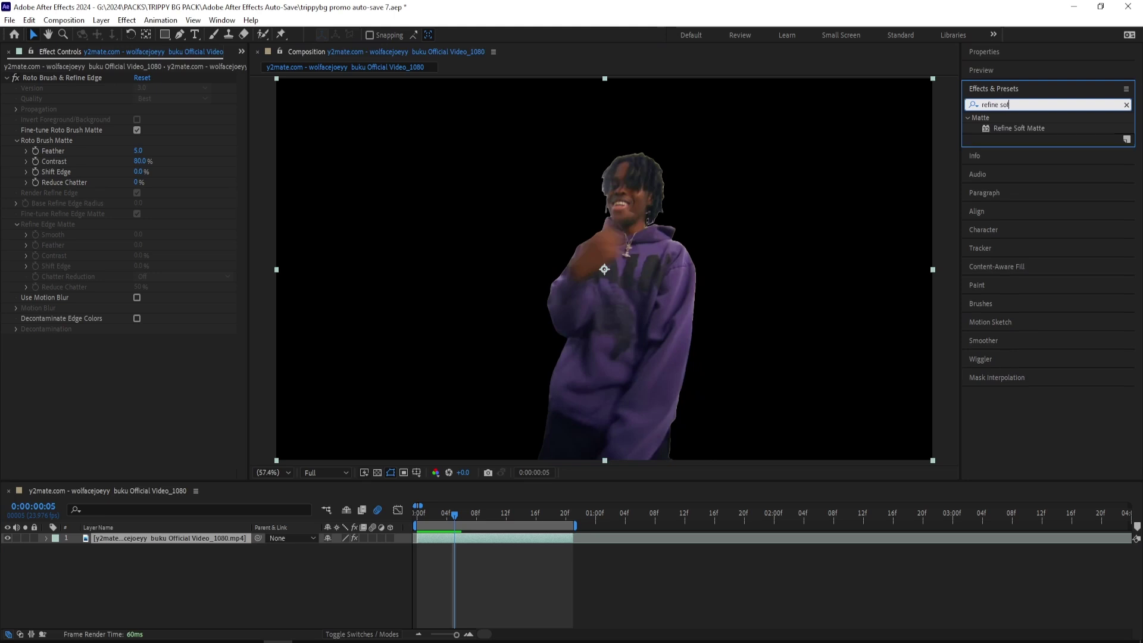
pyautogui.press('Return')
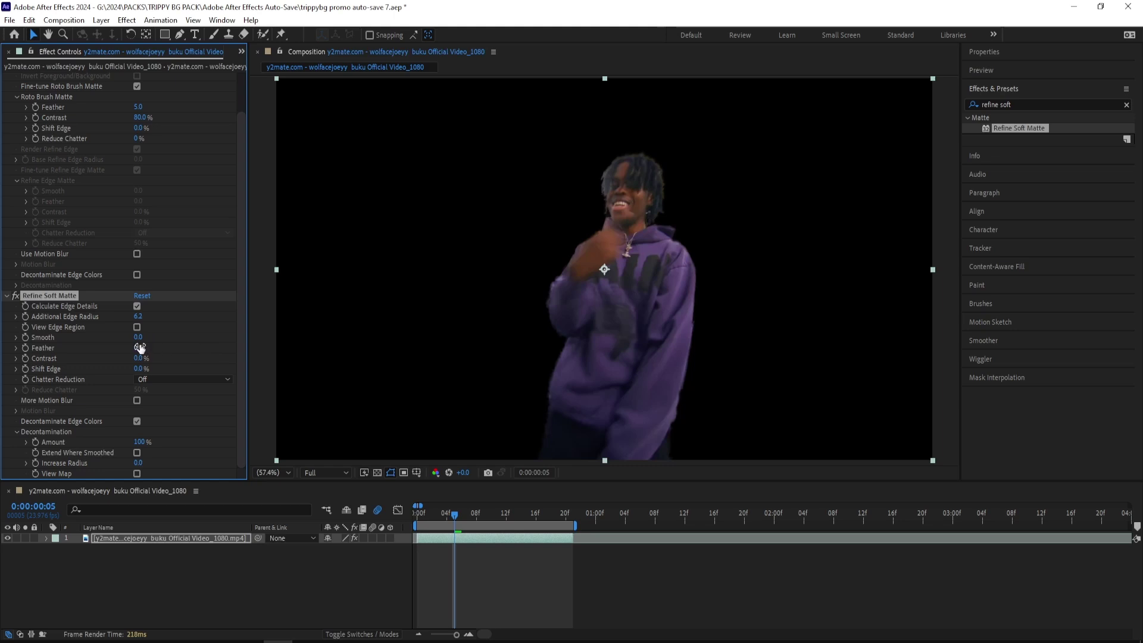
pyautogui.moveTo(139, 349); pyautogui.dragTo(147, 348)
pyautogui.moveTo(455, 520); pyautogui.dragTo(487, 523)
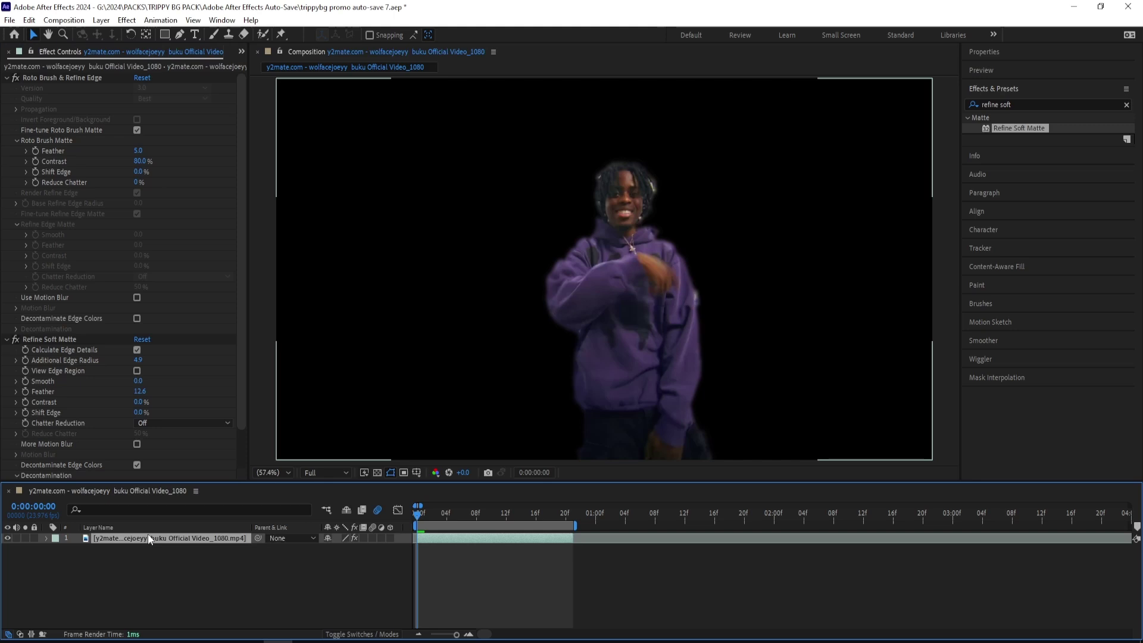
# Duplicate the cut-out layer and delete both effects from the lower copy
pyautogui.click(147, 537)
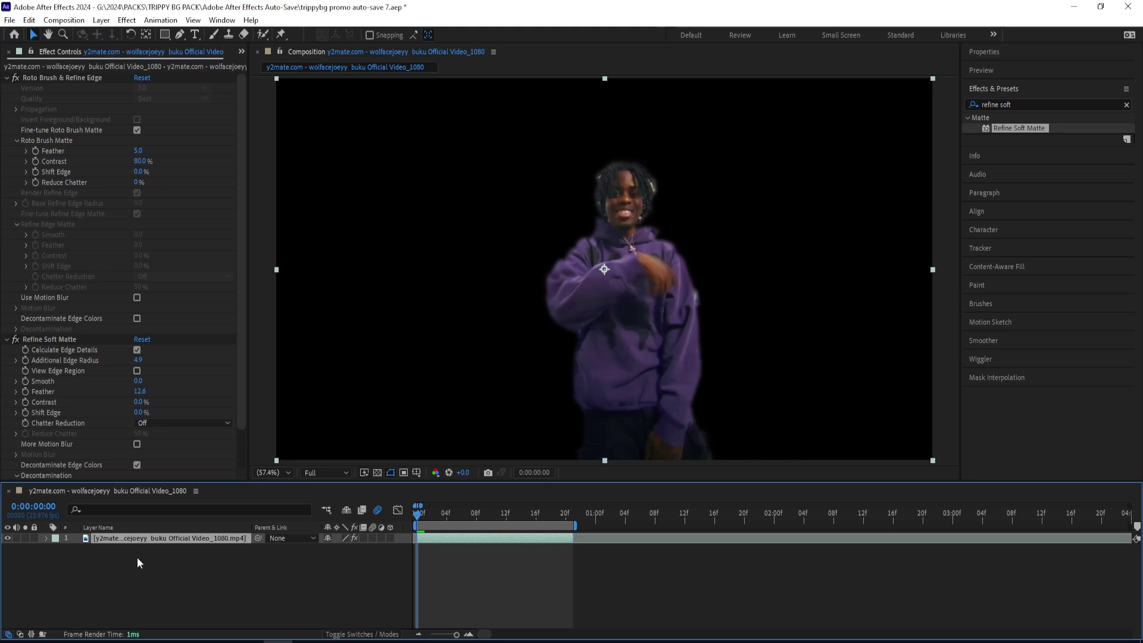
pyautogui.hotkey('ctrl', 'd')
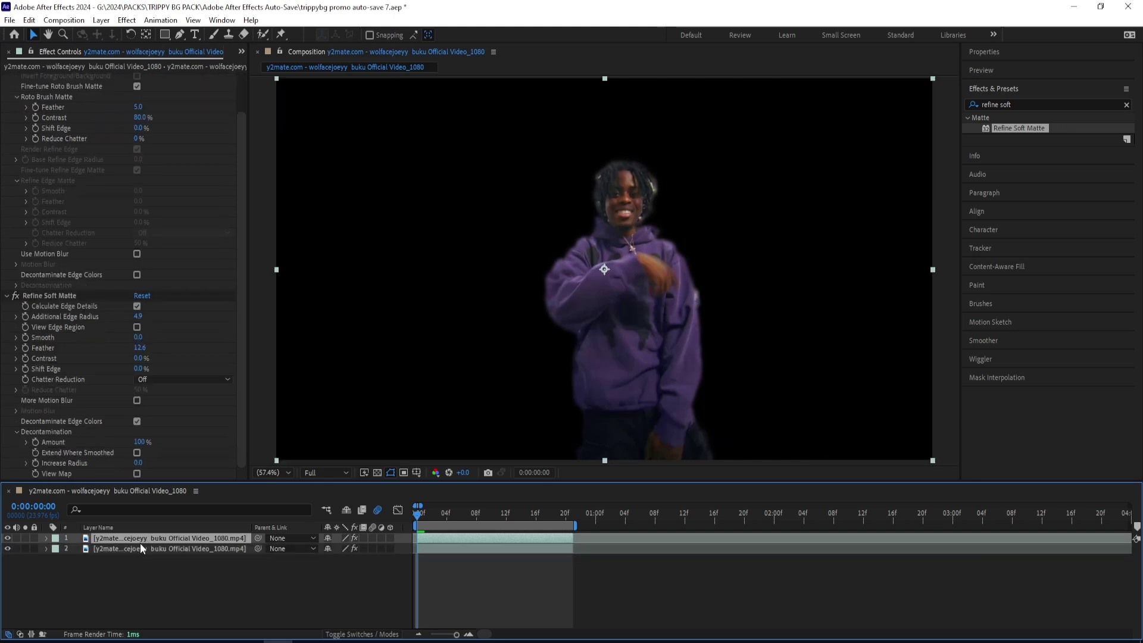
pyautogui.click(55, 339)
pyautogui.hotkey('ctrl', 'a')
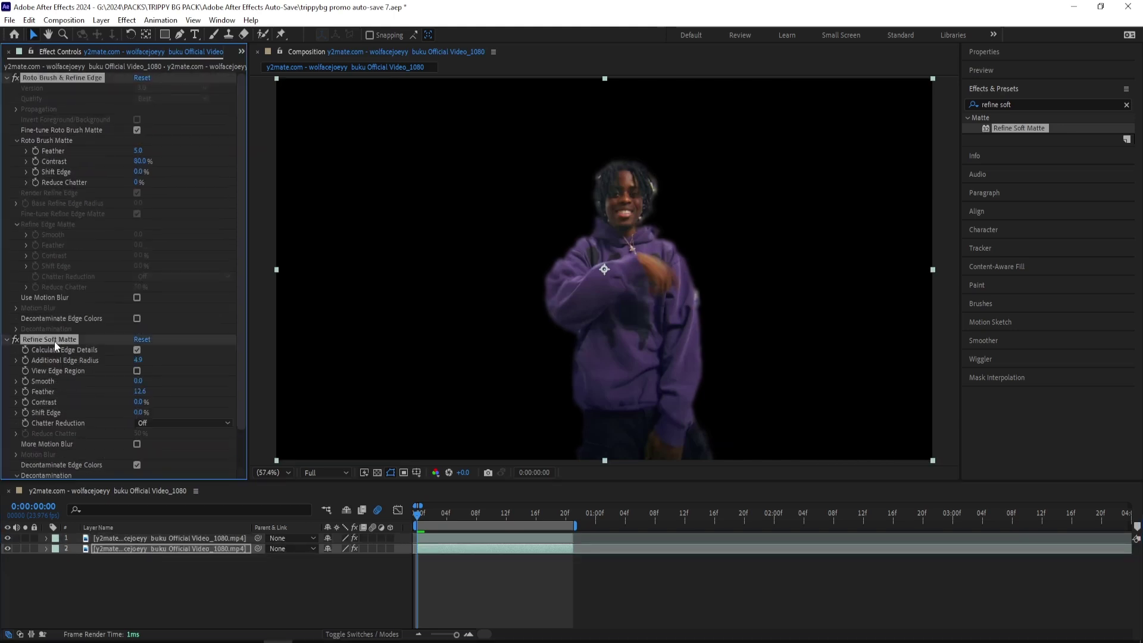
pyautogui.press('Delete')
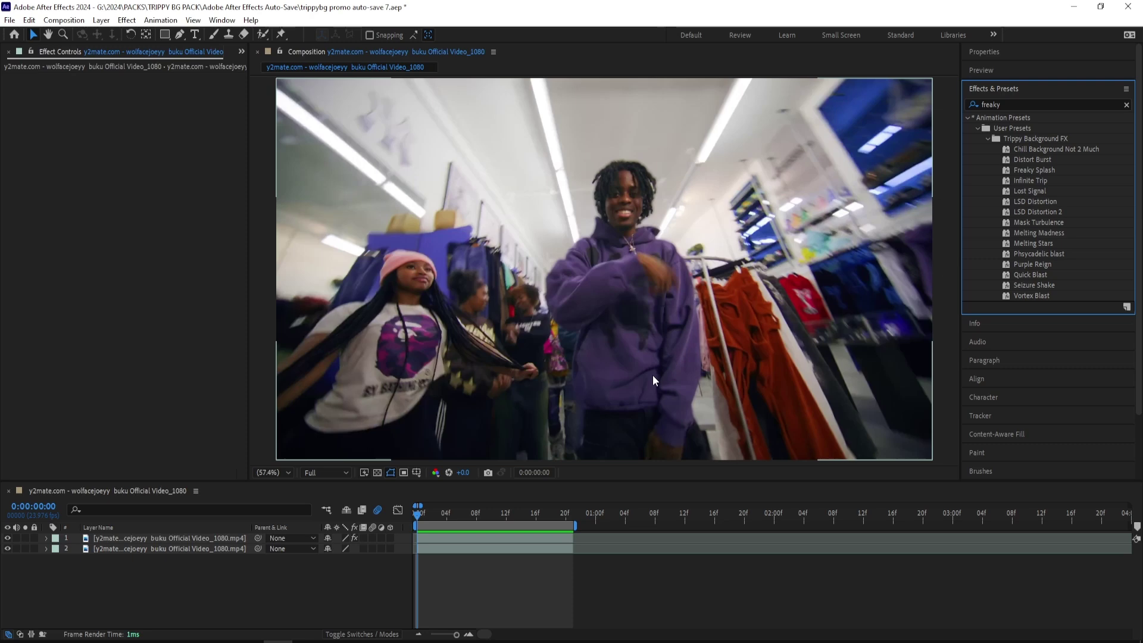
# Try the Vortex Blast preset on the lower background layer and preview the composition
pyautogui.click(684, 584)
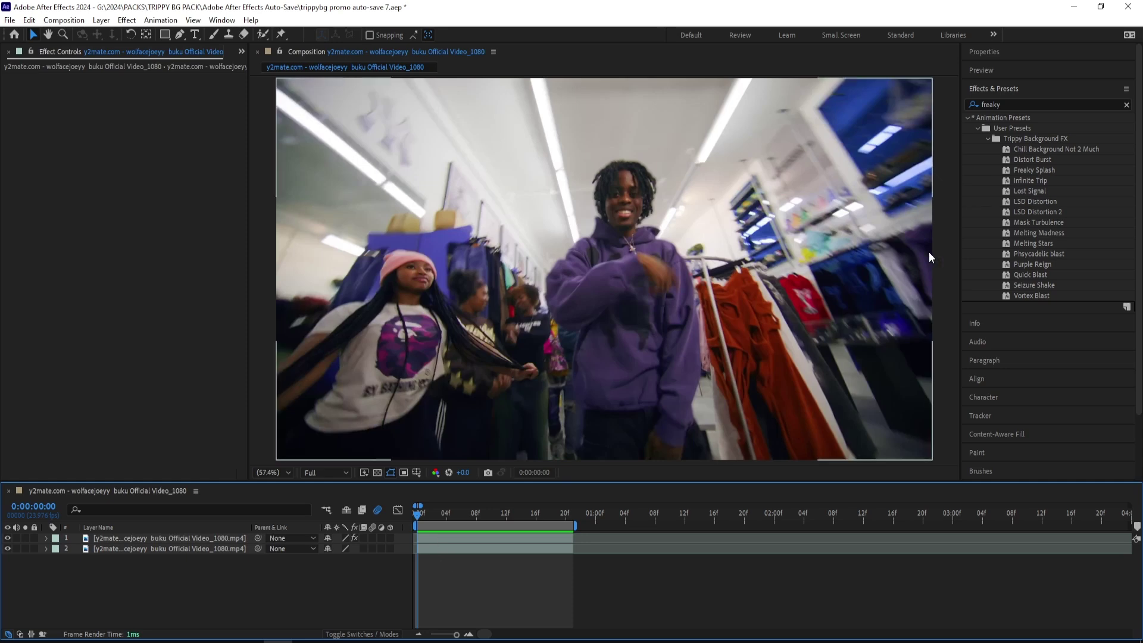
pyautogui.moveTo(1032, 296); pyautogui.dragTo(482, 546)
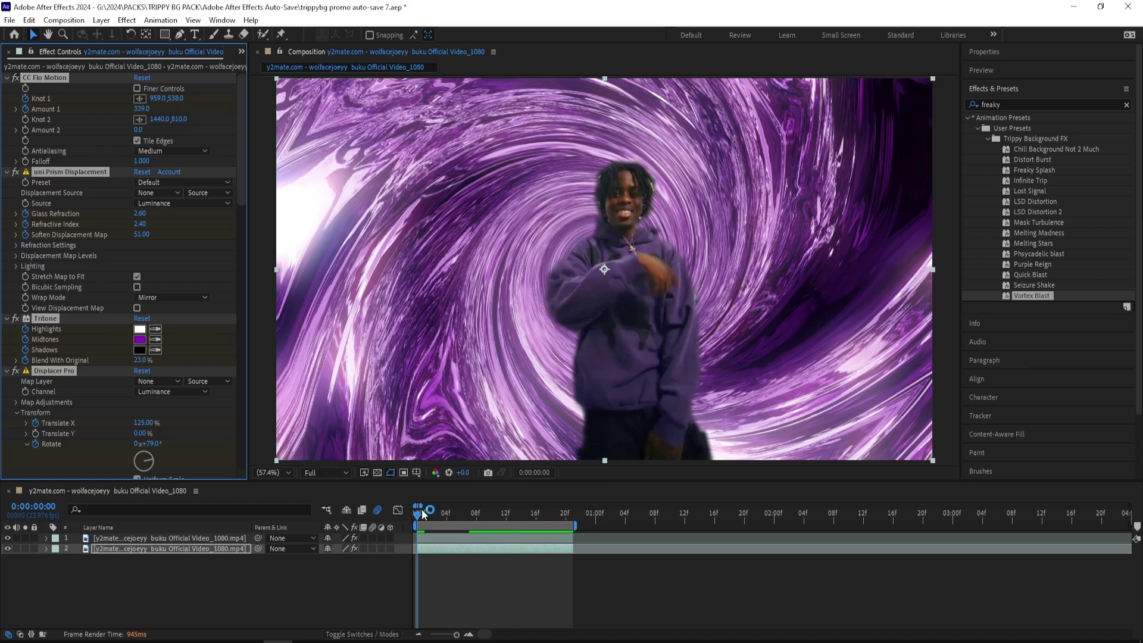
pyautogui.press('space')
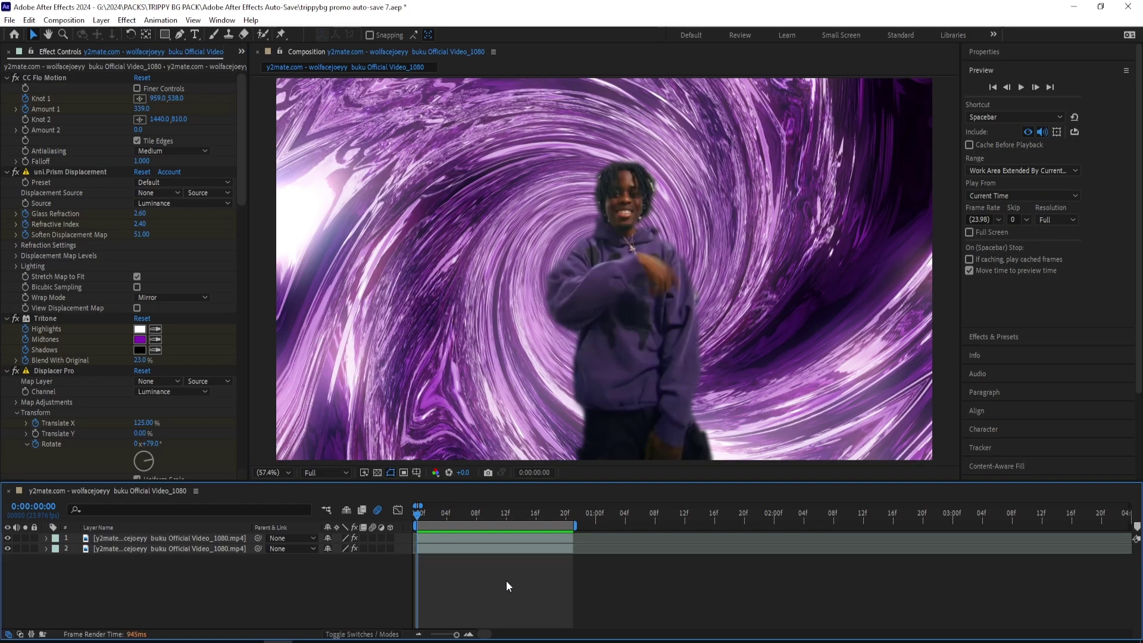
pyautogui.press('space')
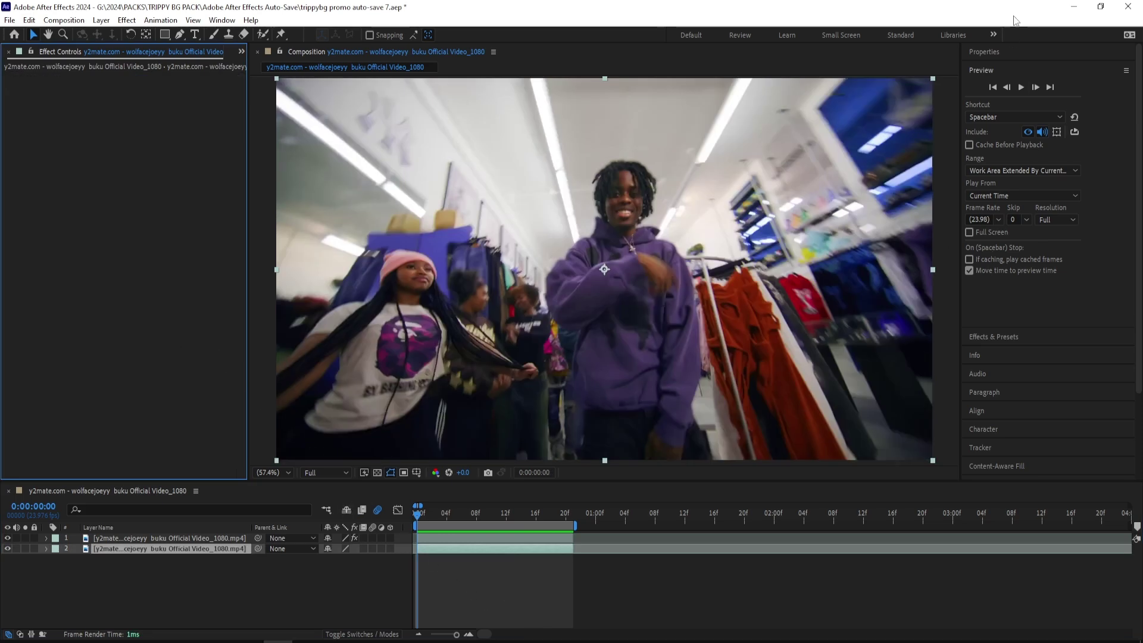
# Try the Freaky Splash preset on the lower background layer and preview the composition
pyautogui.click(1015, 71)
pyautogui.click(1021, 89)
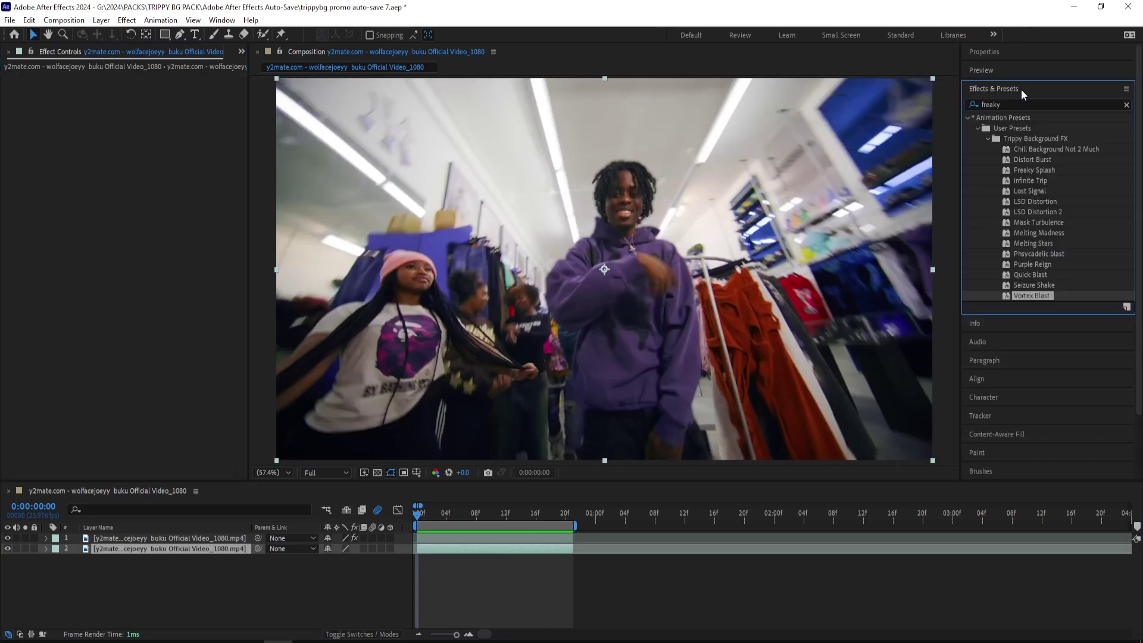
pyautogui.doubleClick(1044, 169)
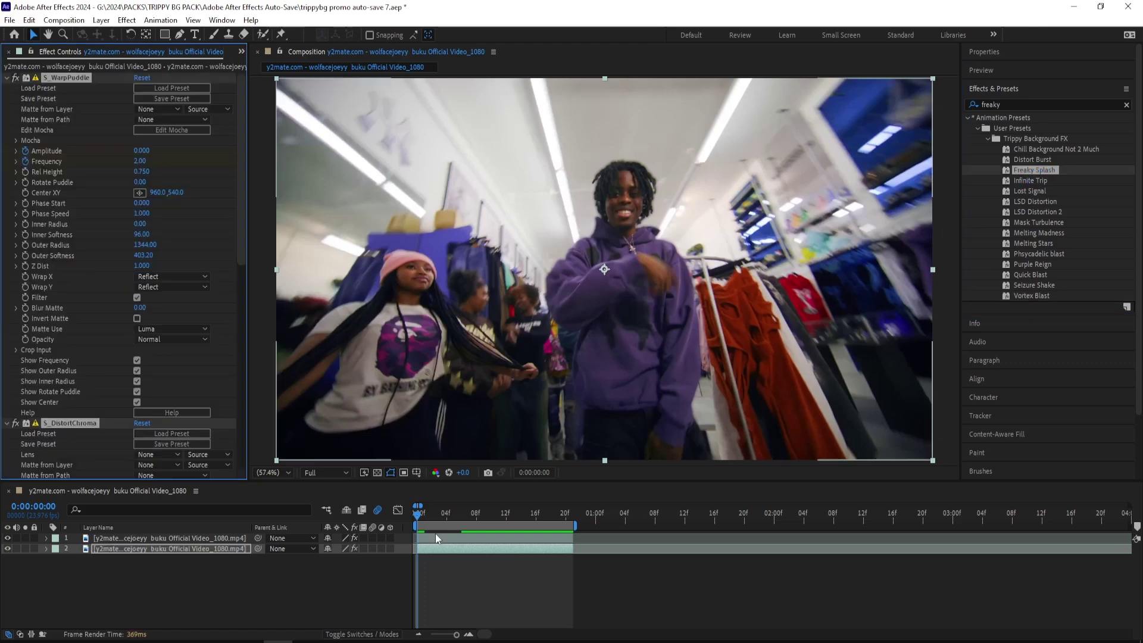
pyautogui.press('space')
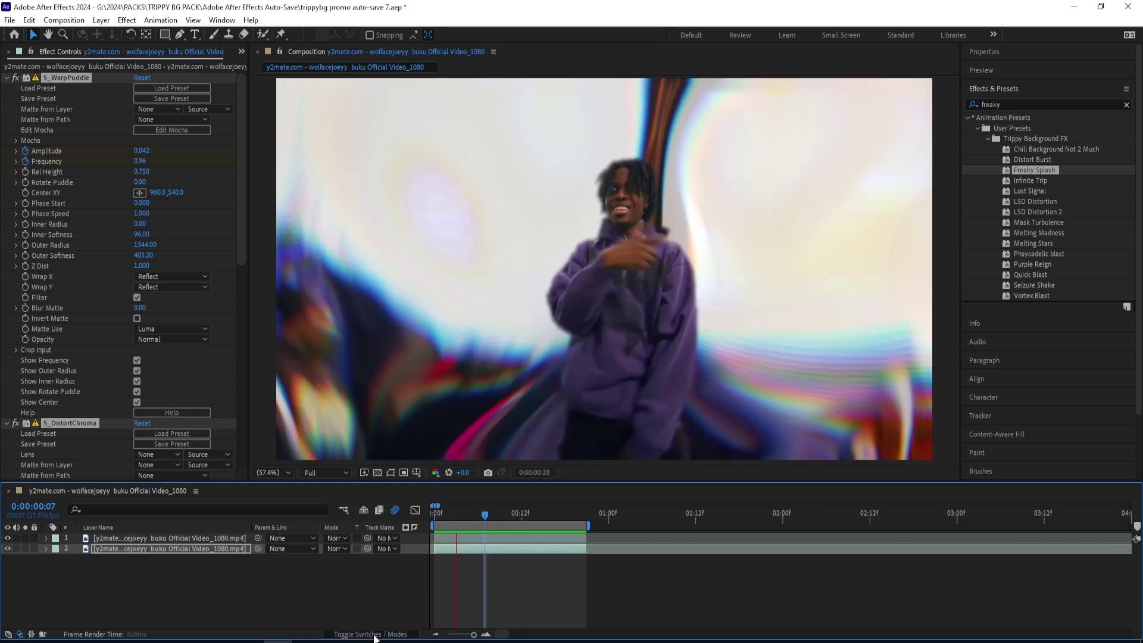
# Enable motion blur for the lower background layer and play back the composition
pyautogui.click(365, 549)
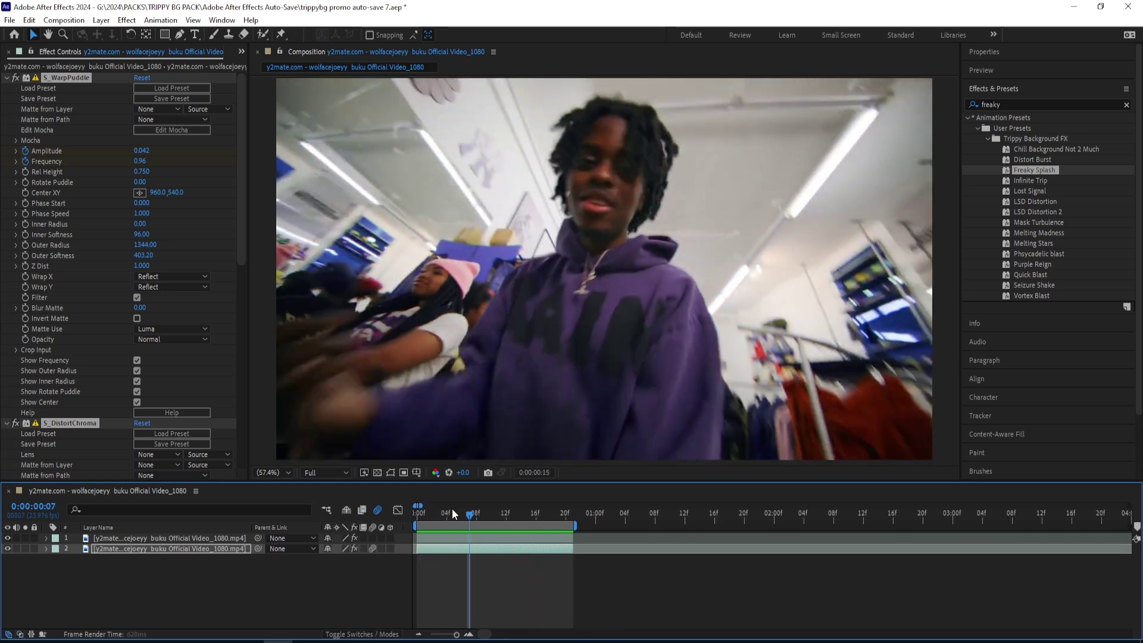
pyautogui.press('space')
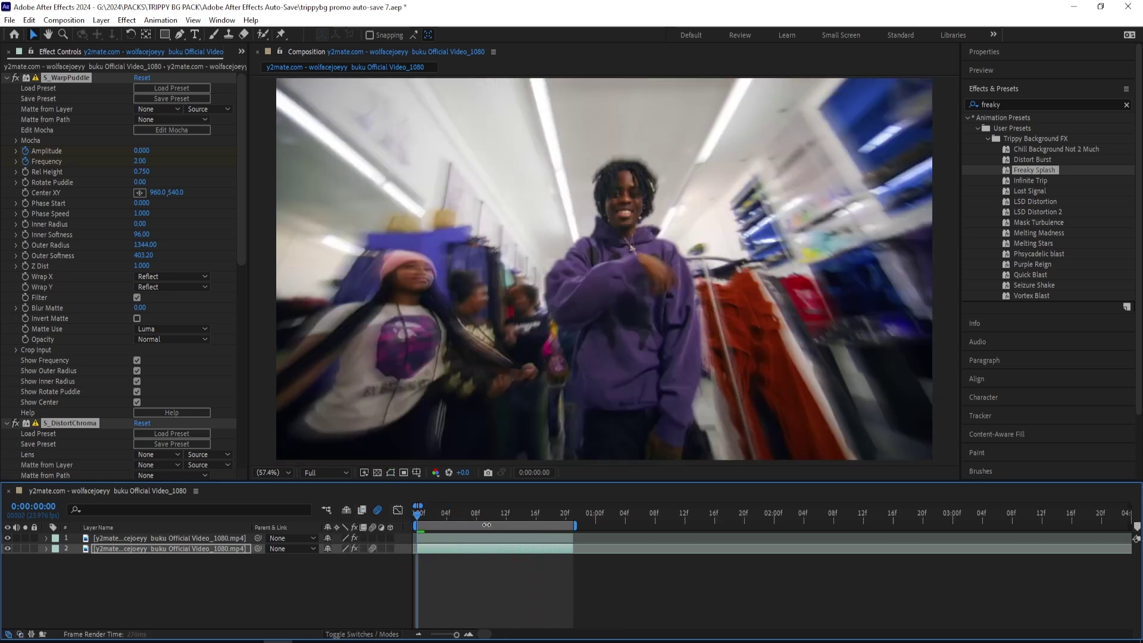
pyautogui.press('space')
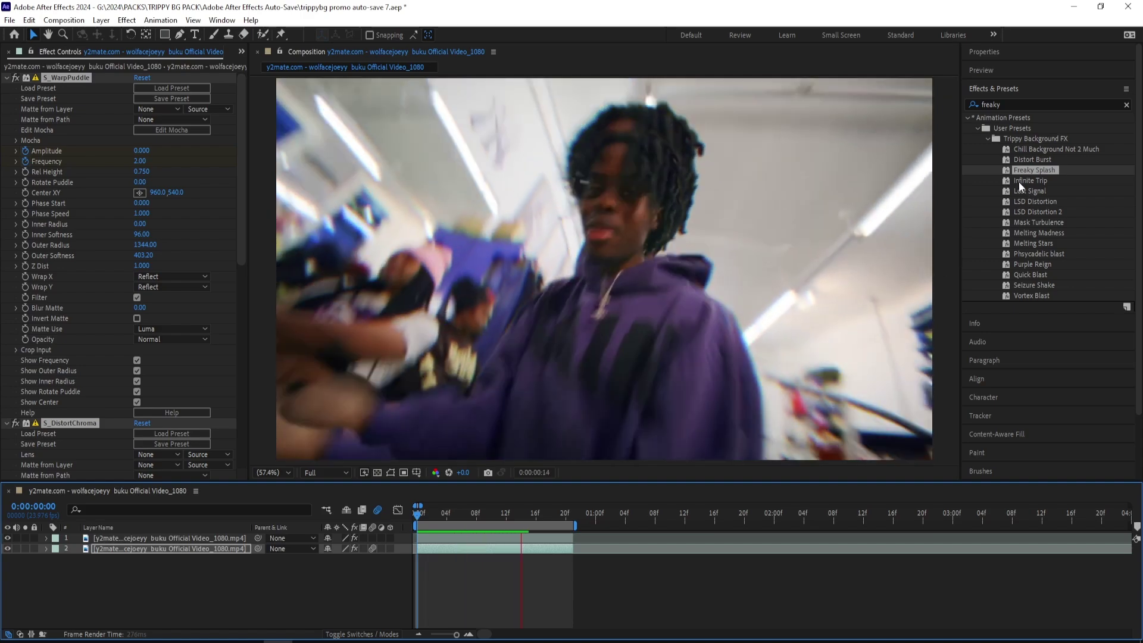
# Apply the LSD Distortion preset to the lower background layer and move its ending keyframes earlier to frame 13
pyautogui.moveTo(1036, 201); pyautogui.dragTo(119, 377)
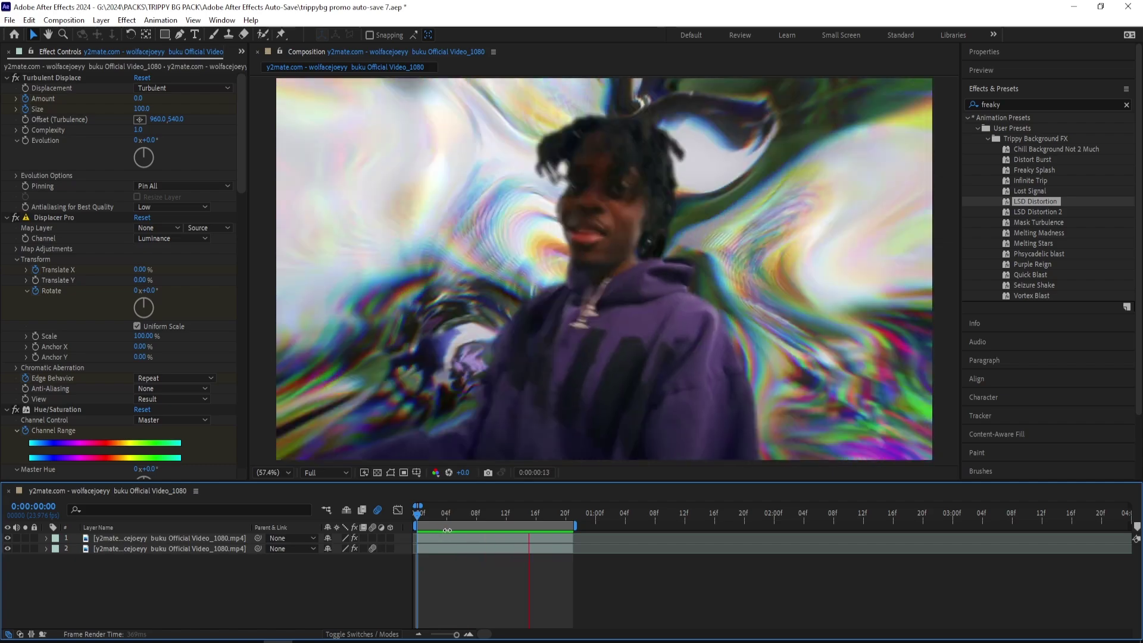
pyautogui.click(506, 549)
pyautogui.press('u')
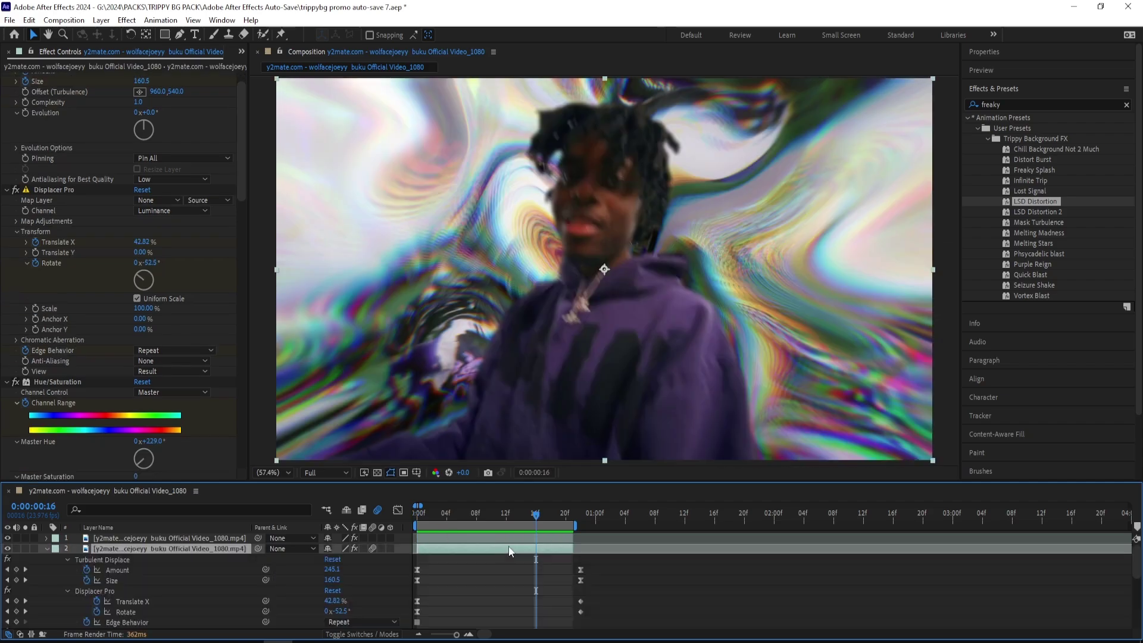
pyautogui.moveTo(540, 518); pyautogui.dragTo(569, 523)
pyautogui.moveTo(603, 562); pyautogui.dragTo(506, 571)
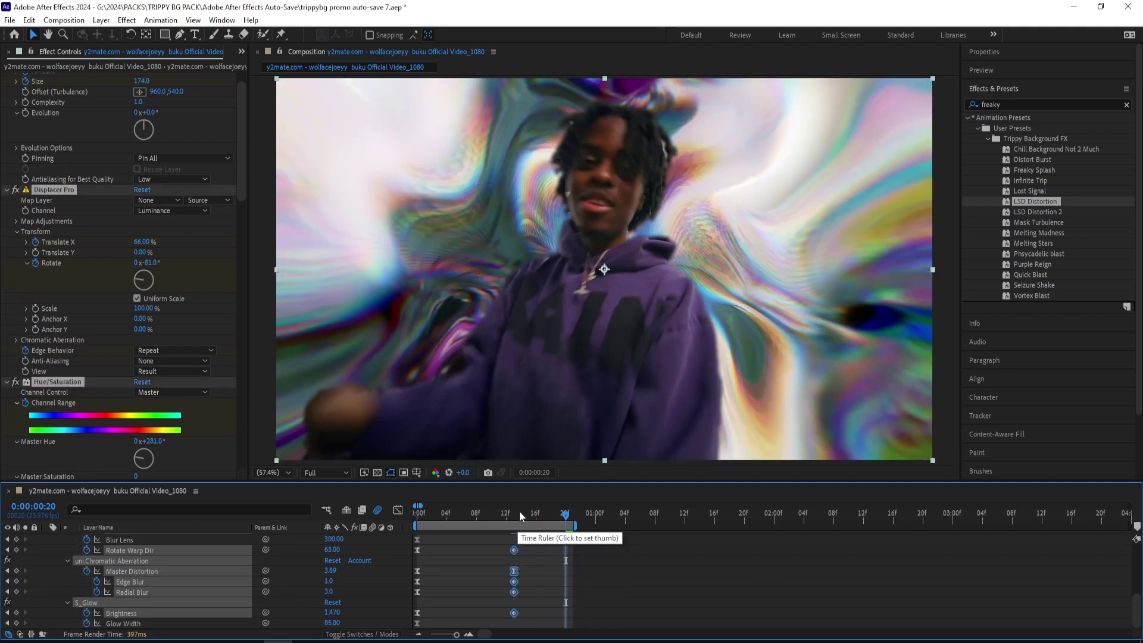
# Set the background layer's Hue/Saturation Master Hue to 60° at frame 13
pyautogui.click(514, 513)
pyautogui.click(549, 556)
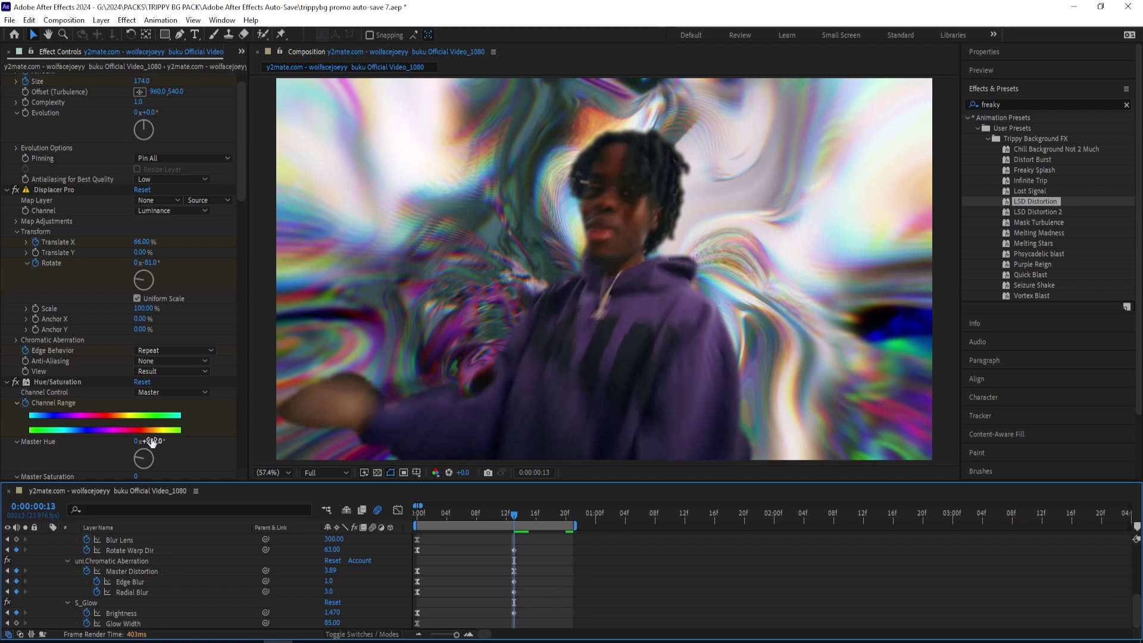
pyautogui.moveTo(155, 442); pyautogui.dragTo(39, 456)
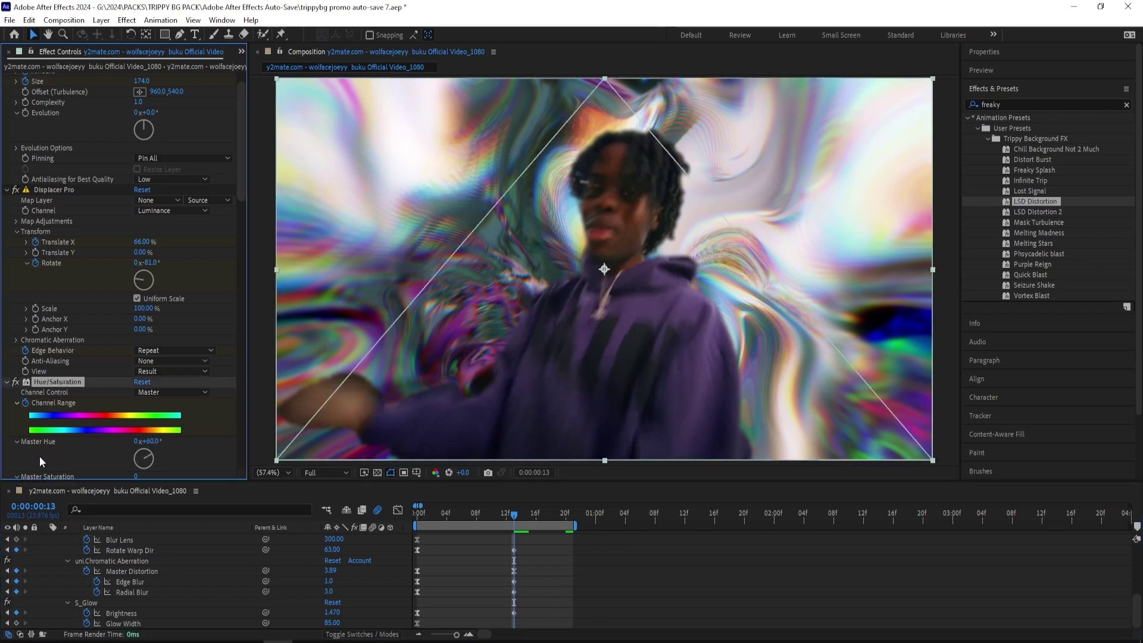
# Deselect the layer and preview the composition with the Melting Stars preset on the lower background layer
pyautogui.click(561, 576)
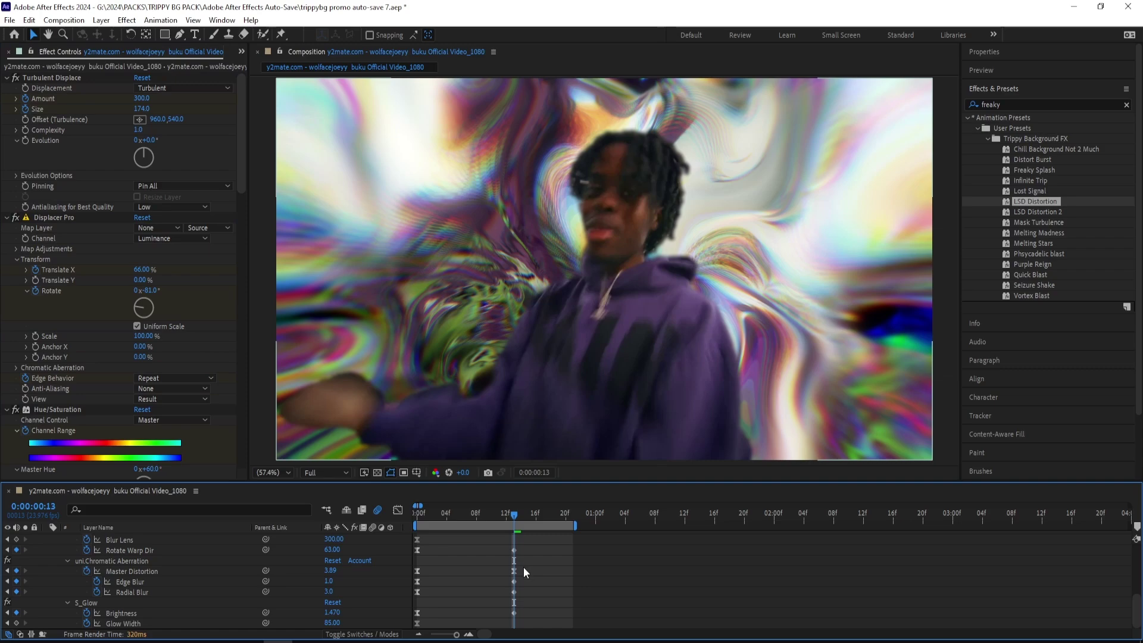
pyautogui.scroll(5, 520, 564)
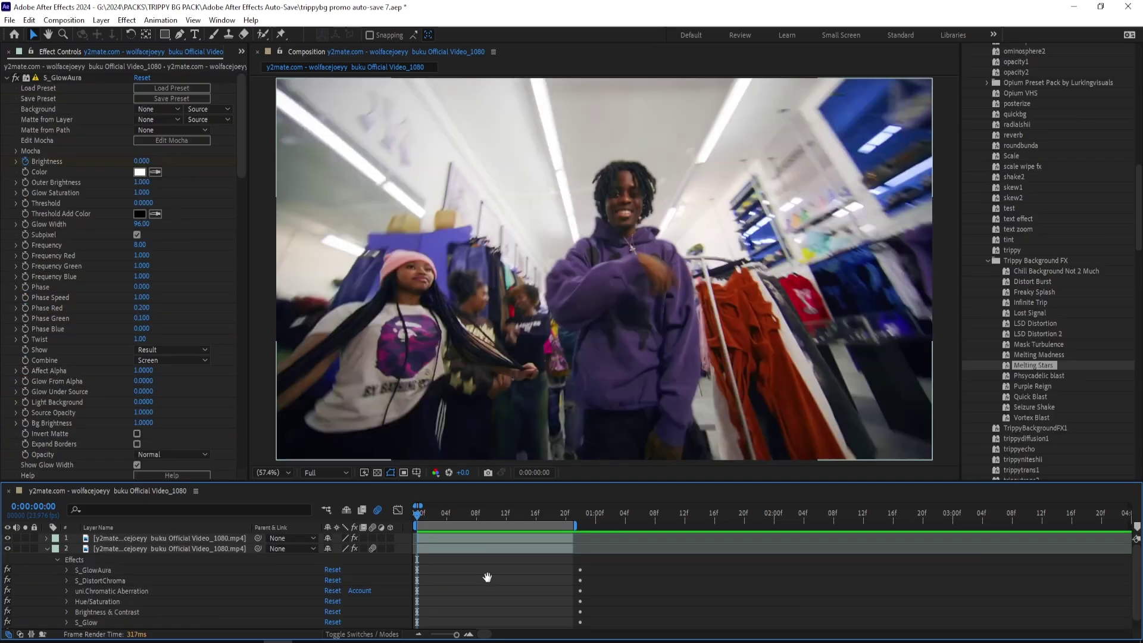
pyautogui.press('space')
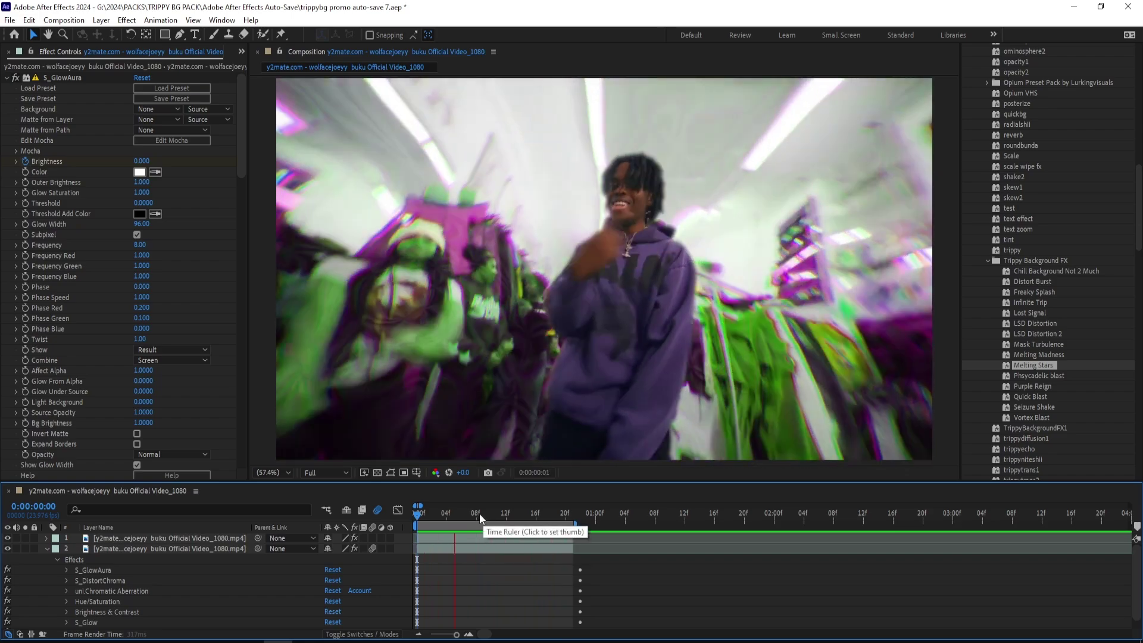
pyautogui.press('space')
# Go to frame 11, reveal the lower background layer's keyframes and move the Melting Stars ending keyframes earlier
pyautogui.click(500, 512)
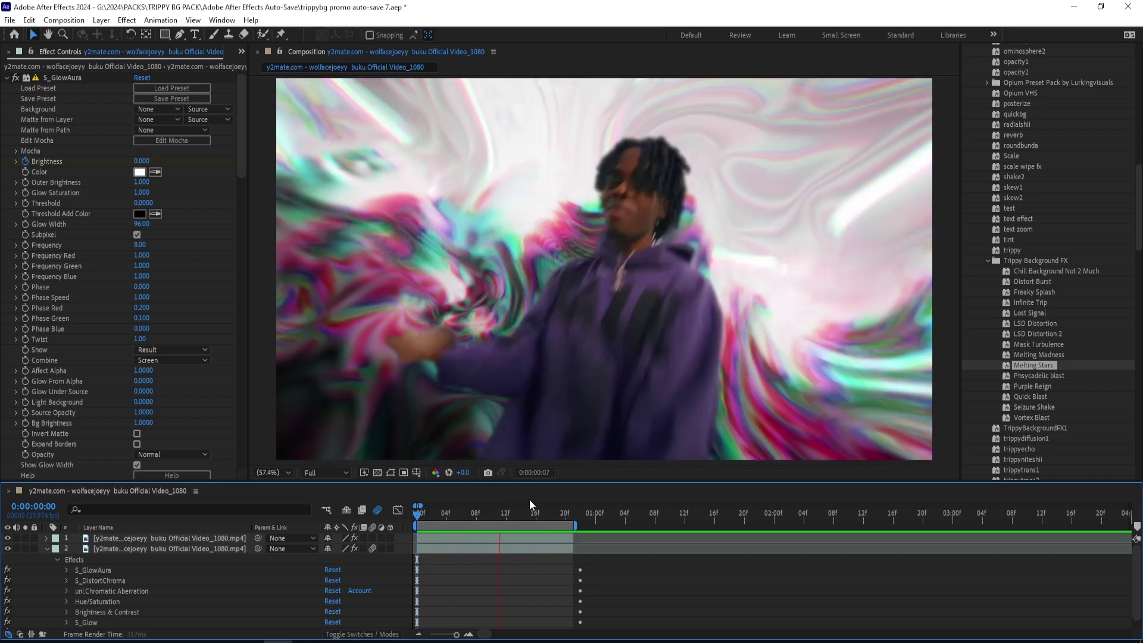
pyautogui.click(524, 548)
pyautogui.press('u')
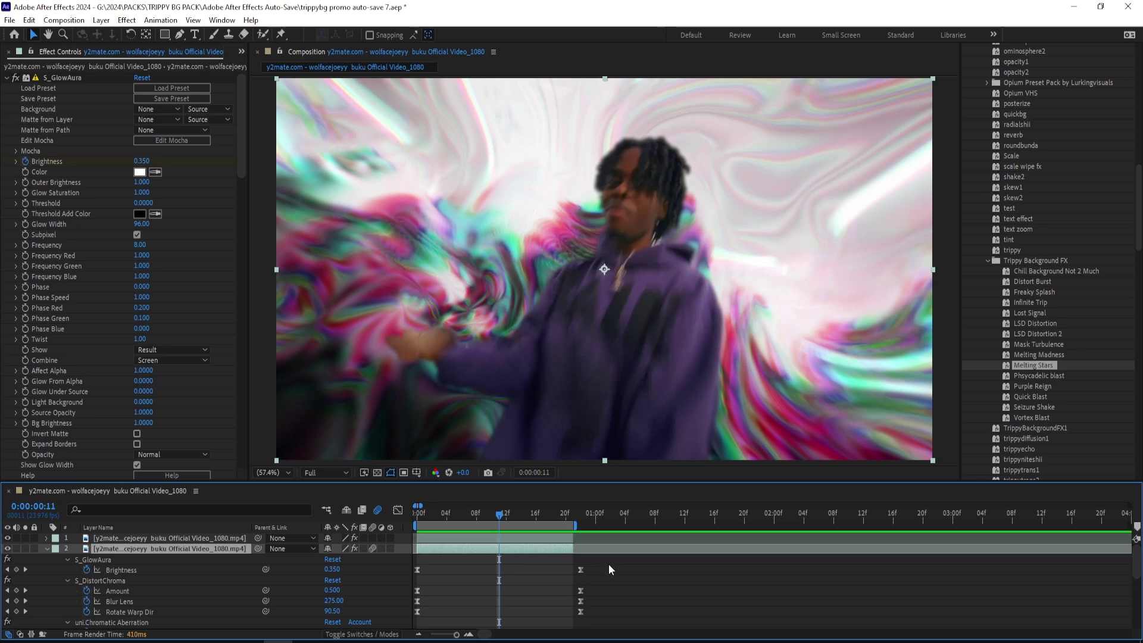
pyautogui.moveTo(609, 563); pyautogui.dragTo(574, 623)
pyautogui.moveTo(582, 559); pyautogui.dragTo(553, 566)
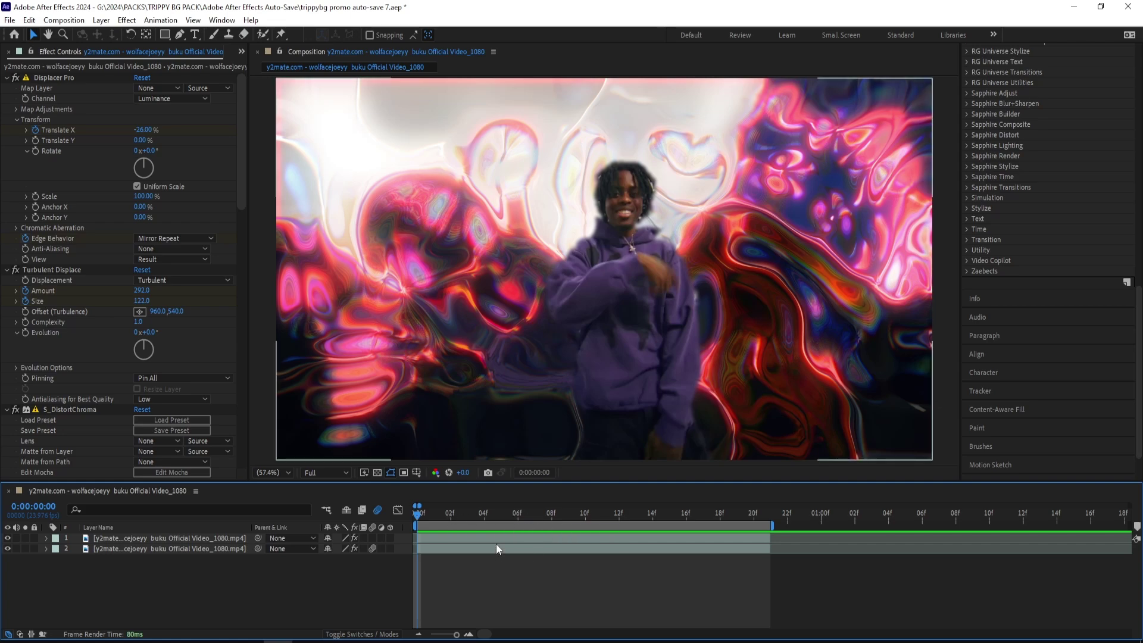
# Play back the composition from the first frame to preview the Displacer Pro and Turbulent Displace background distortion
pyautogui.press('space')
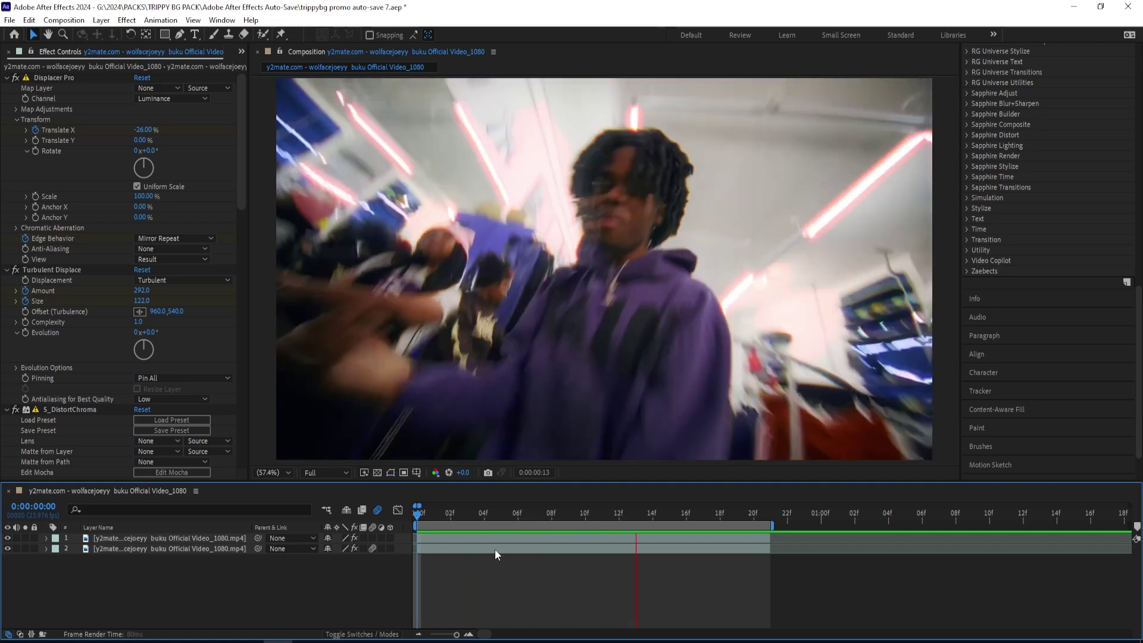